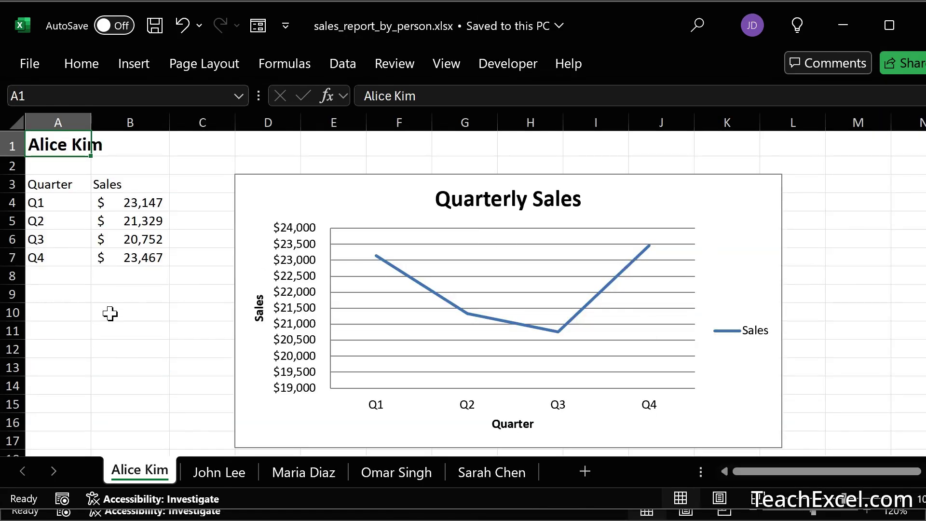
{"action": "key", "text": "ctrl+Page_Down"}
{"action": "key", "text": "ctrl+Page_Down"}
{"action": "key", "text": "ctrl+Page_Down"}
{"action": "key", "text": "ctrl+Page_Down"}
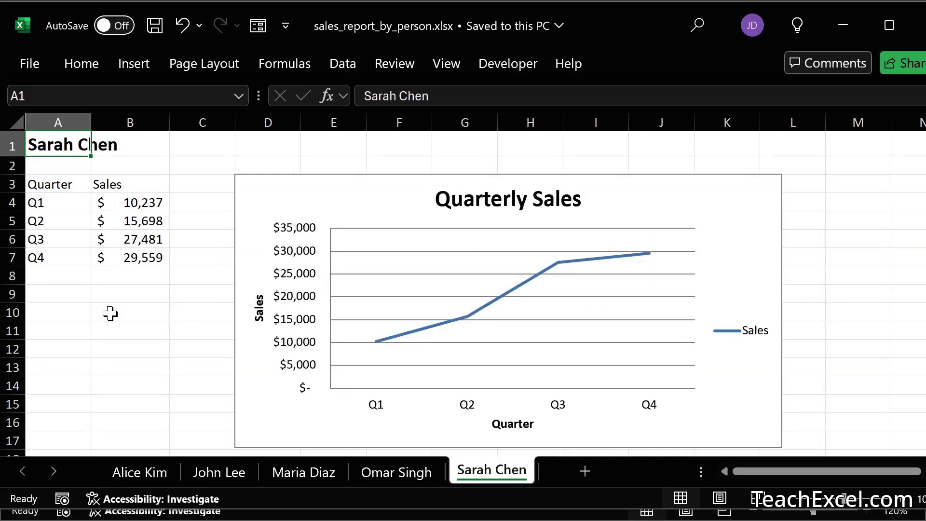
{"action": "key", "text": "ctrl+Page_Up"}
{"action": "key", "text": "ctrl+Page_Up"}
{"action": "key", "text": "ctrl+Page_Up"}
{"action": "key", "text": "ctrl+Page_Up"}
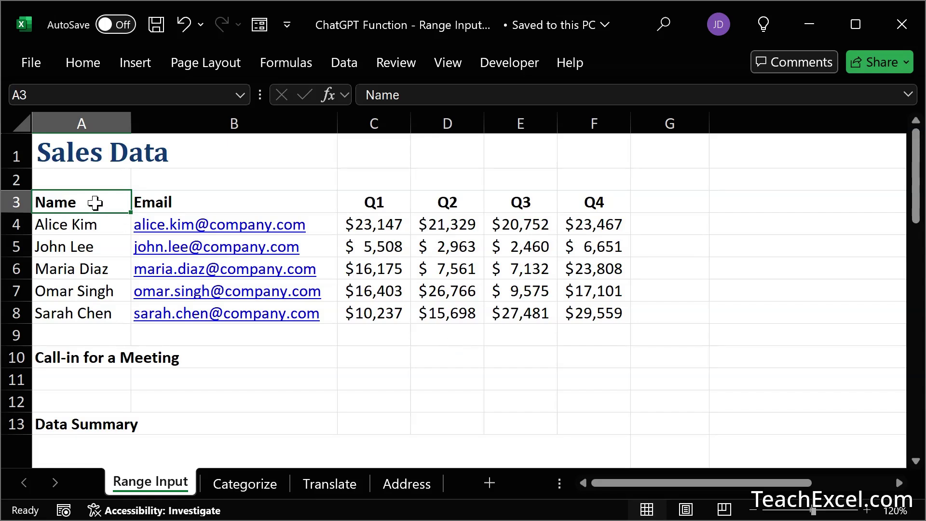
{"action": "left_click_drag", "start_coordinate": [93, 205], "coordinate": [596, 320]}
{"action": "key", "text": "ctrl+c"}
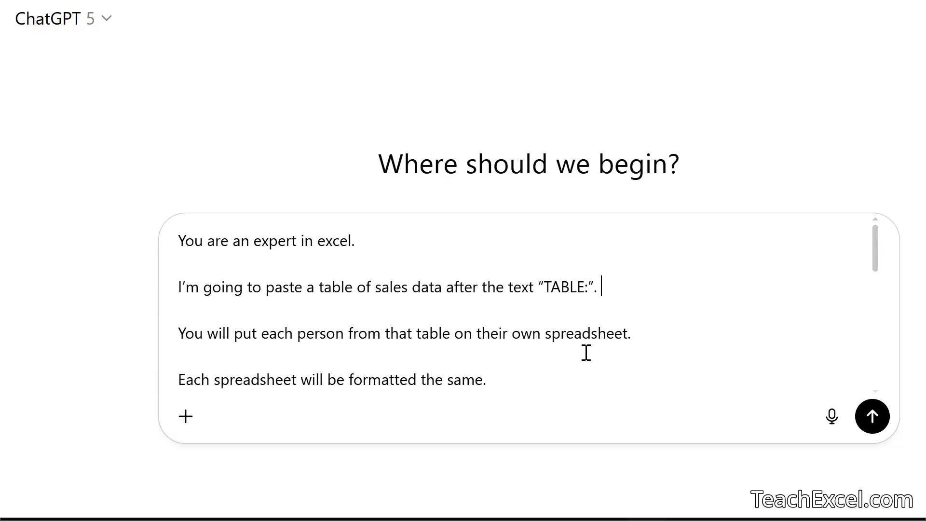
Paste the copied sales table below the TABLE: line at the prompt's end
{"action": "scroll", "coordinate": [590, 355], "scroll_direction": "down", "scroll_amount": 2}
{"action": "scroll", "coordinate": [590, 354], "scroll_direction": "down", "scroll_amount": 10}
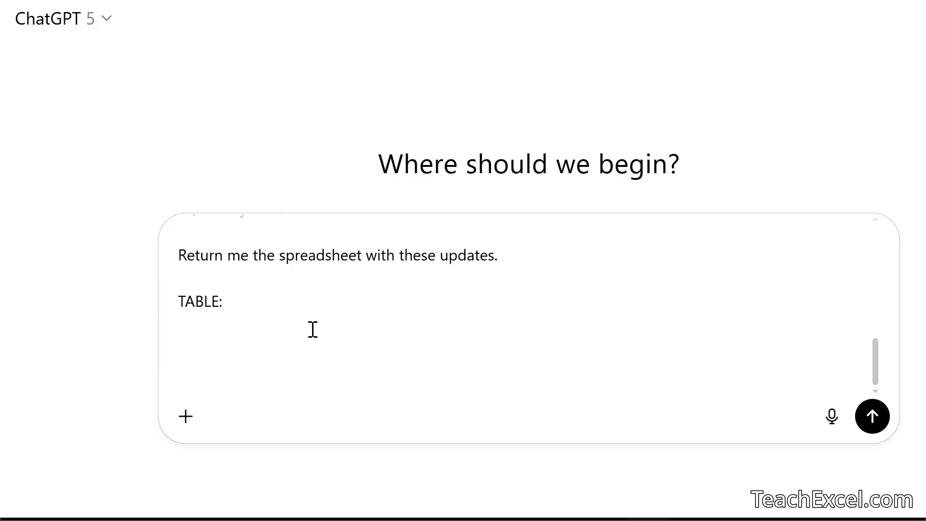
{"action": "key", "text": "ctrl+v"}
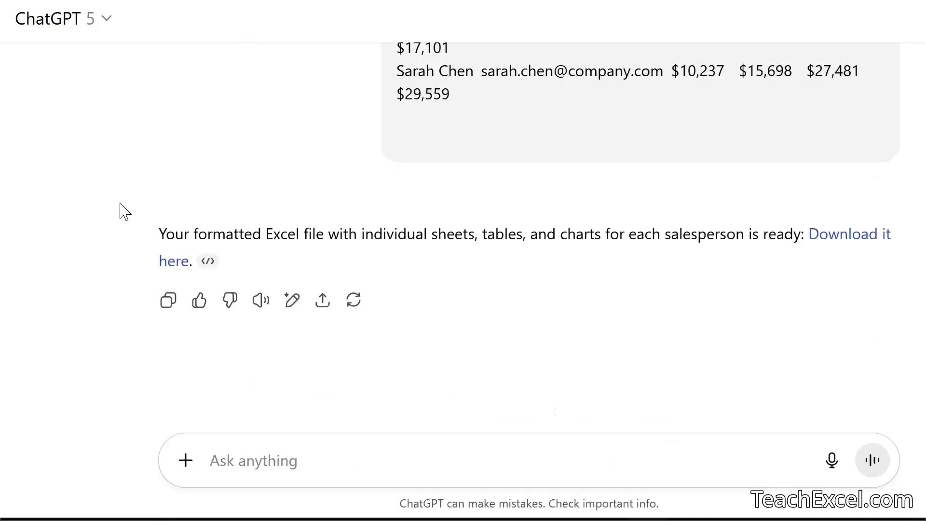
Download ChatGPT's formatted per-salesperson Excel file via the reply's link
{"action": "scroll", "coordinate": [124, 211], "scroll_direction": "up", "scroll_amount": 15}
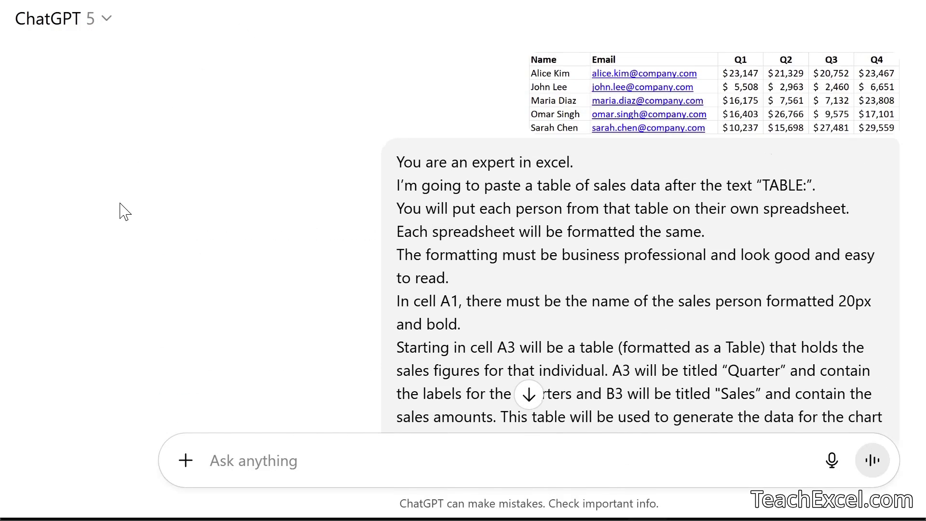
{"action": "scroll", "coordinate": [124, 211], "scroll_direction": "down", "scroll_amount": 15}
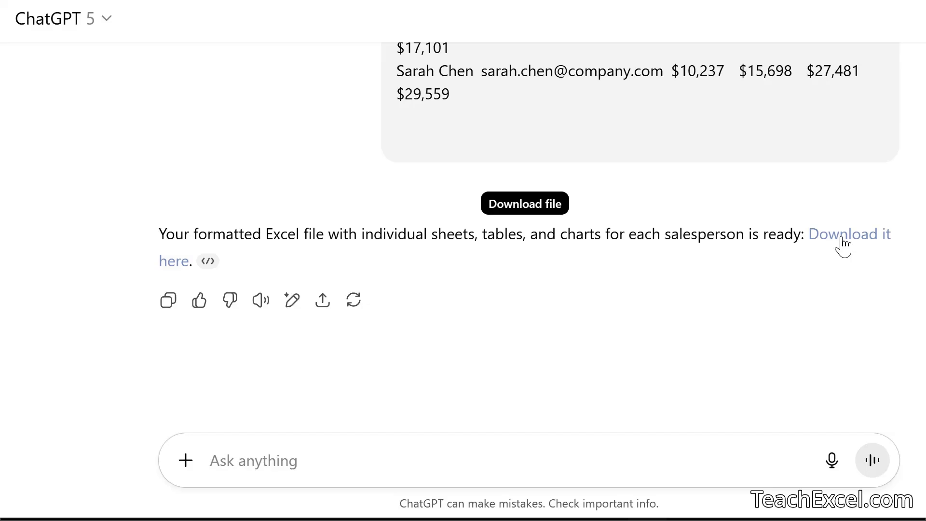
{"action": "left_click", "coordinate": [843, 246]}
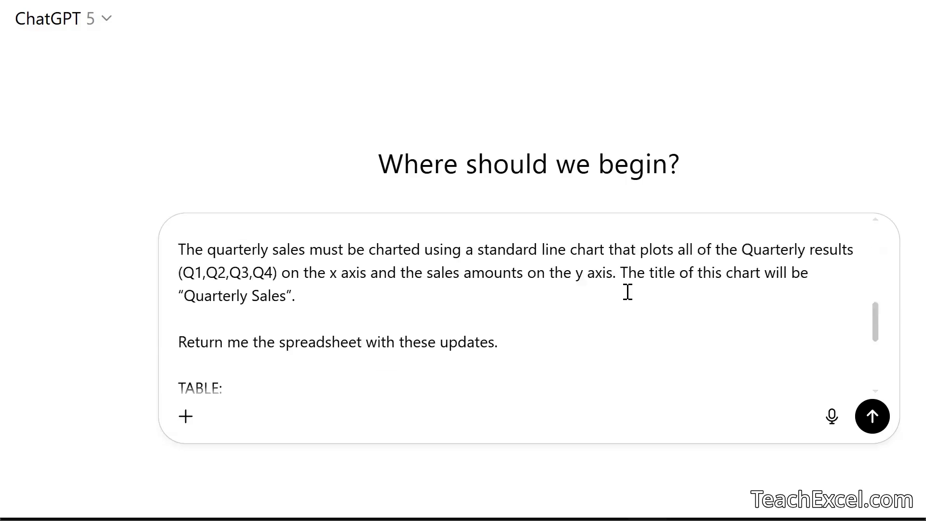
{"action": "scroll", "coordinate": [628, 292], "scroll_direction": "down", "scroll_amount": 3}
{"action": "scroll", "coordinate": [626, 291], "scroll_direction": "up", "scroll_amount": 3}
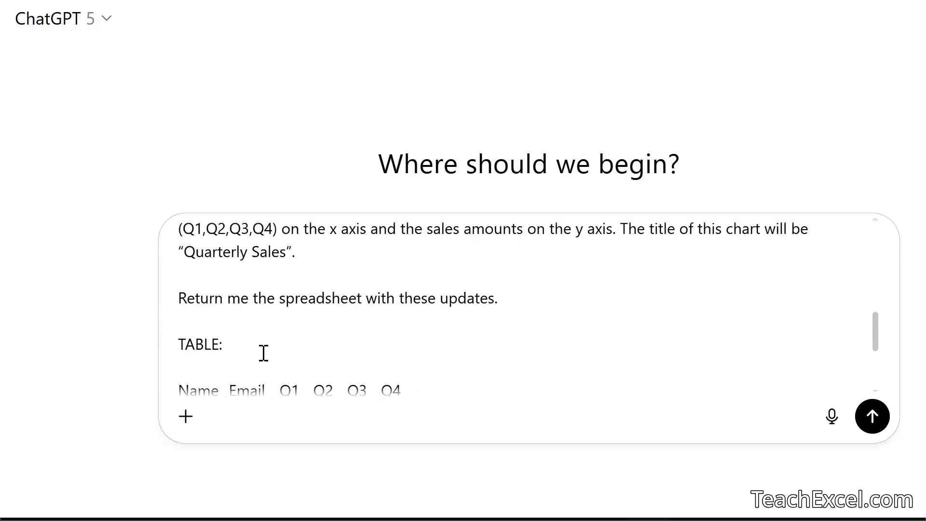
{"action": "scroll", "coordinate": [295, 354], "scroll_direction": "up", "scroll_amount": 6}
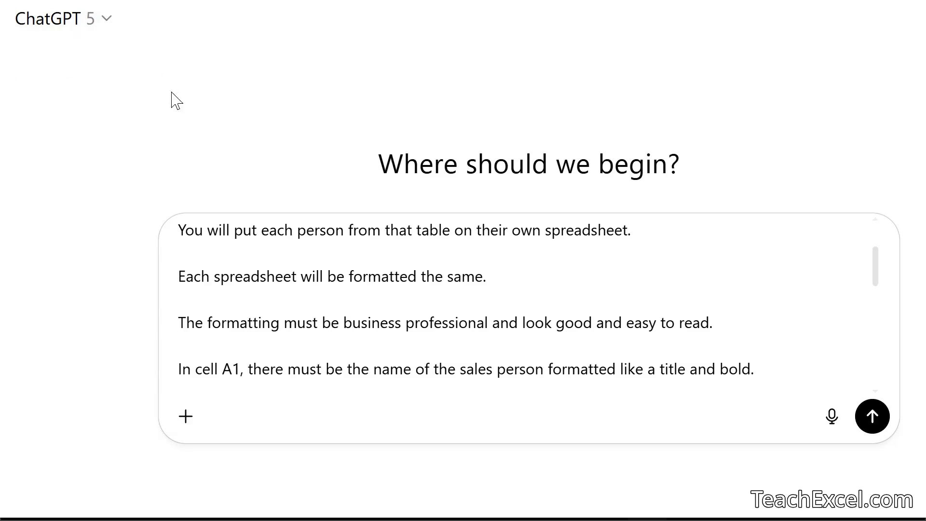
{"action": "scroll", "coordinate": [459, 278], "scroll_direction": "down", "scroll_amount": 1}
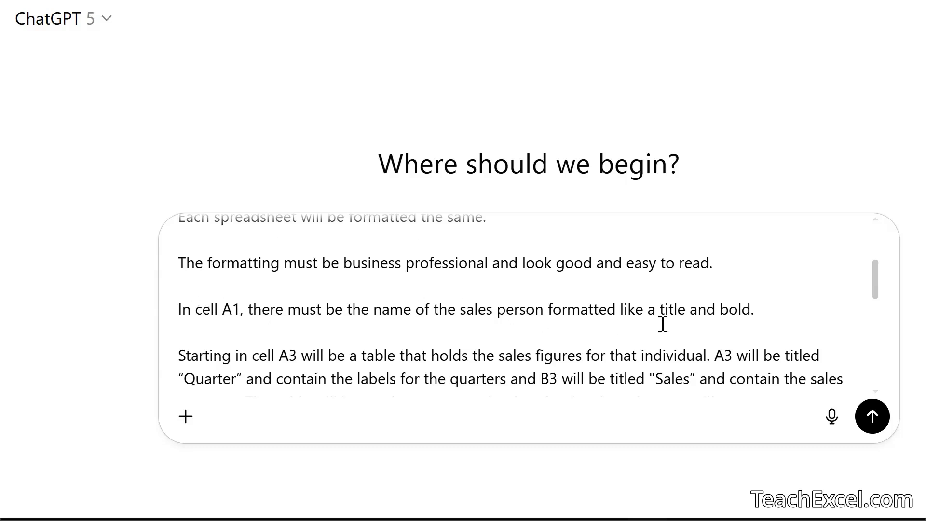
{"action": "scroll", "coordinate": [777, 304], "scroll_direction": "down", "scroll_amount": 3}
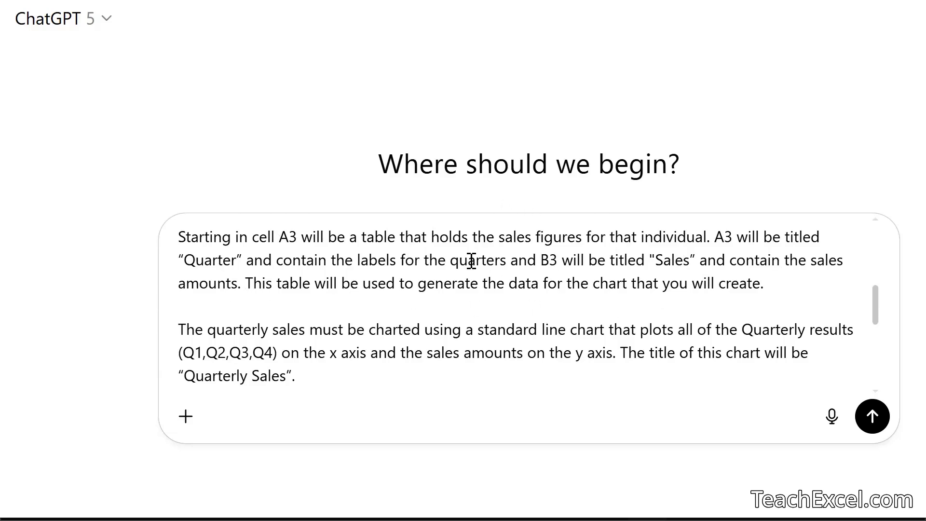
{"action": "scroll", "coordinate": [472, 261], "scroll_direction": "down", "scroll_amount": 1}
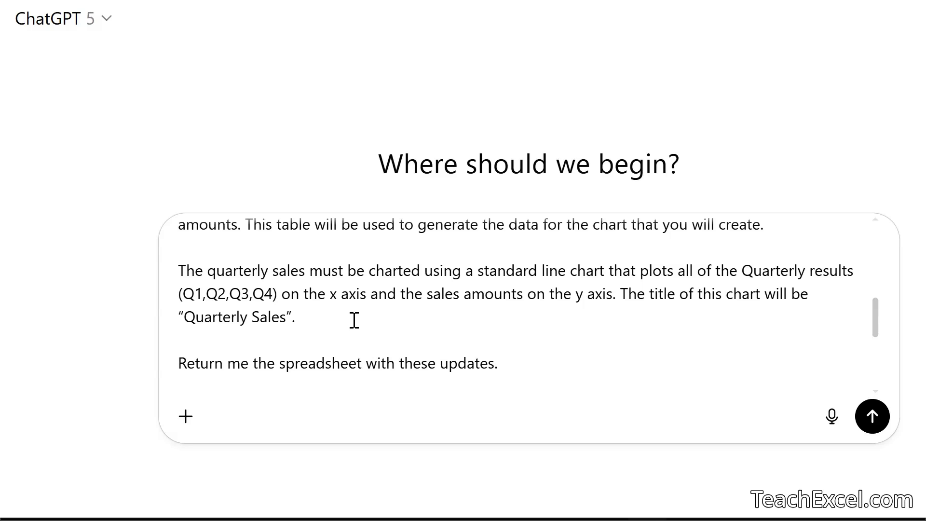
{"action": "scroll", "coordinate": [408, 312], "scroll_direction": "down", "scroll_amount": 2}
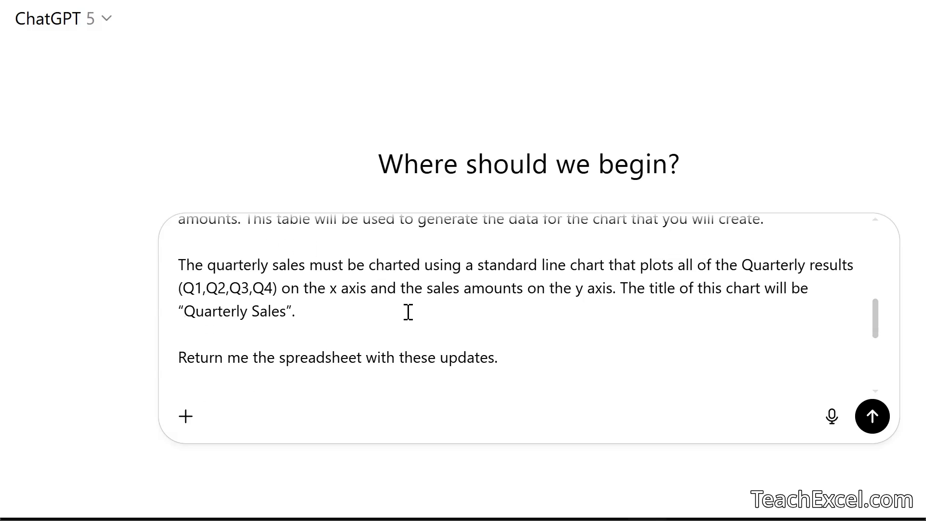
{"action": "scroll", "coordinate": [408, 312], "scroll_direction": "down", "scroll_amount": 3}
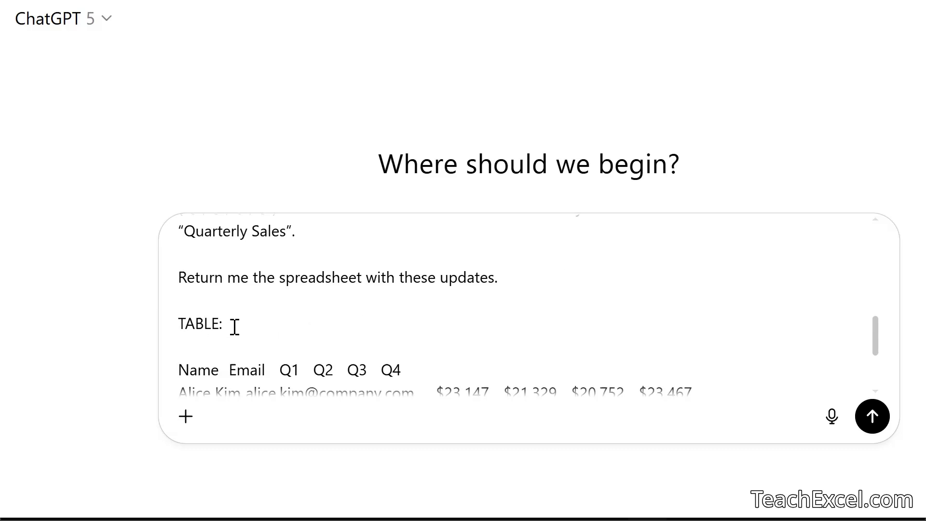
{"action": "scroll", "coordinate": [234, 327], "scroll_direction": "down", "scroll_amount": 3}
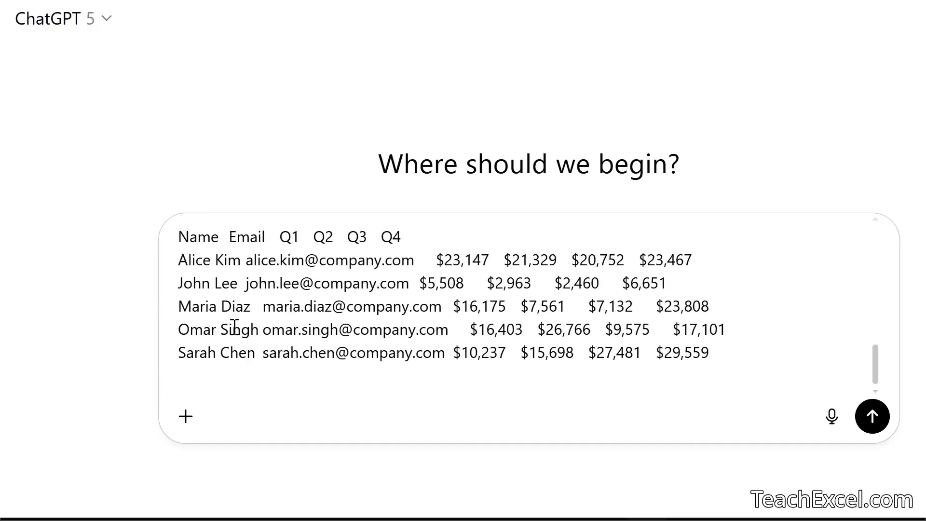
{"action": "scroll", "coordinate": [234, 326], "scroll_direction": "up", "scroll_amount": 3}
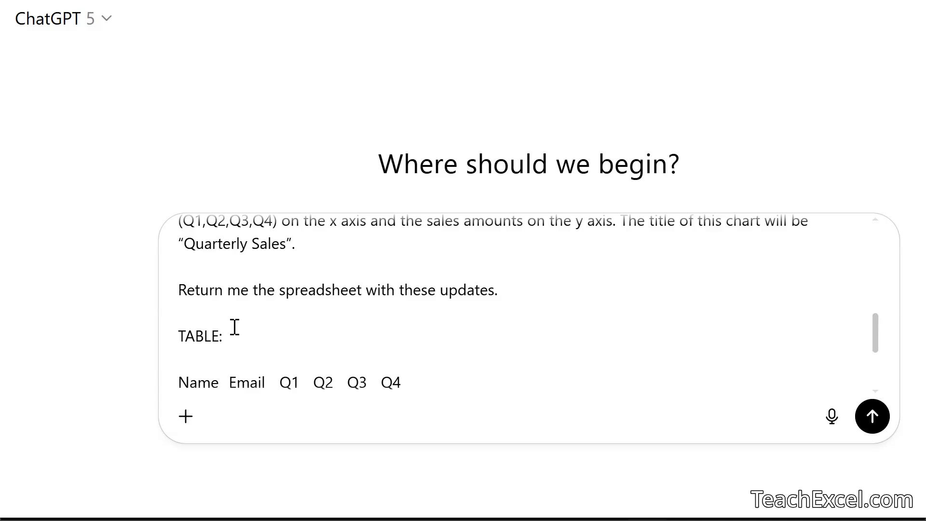
{"action": "scroll", "coordinate": [234, 326], "scroll_direction": "up", "scroll_amount": 8}
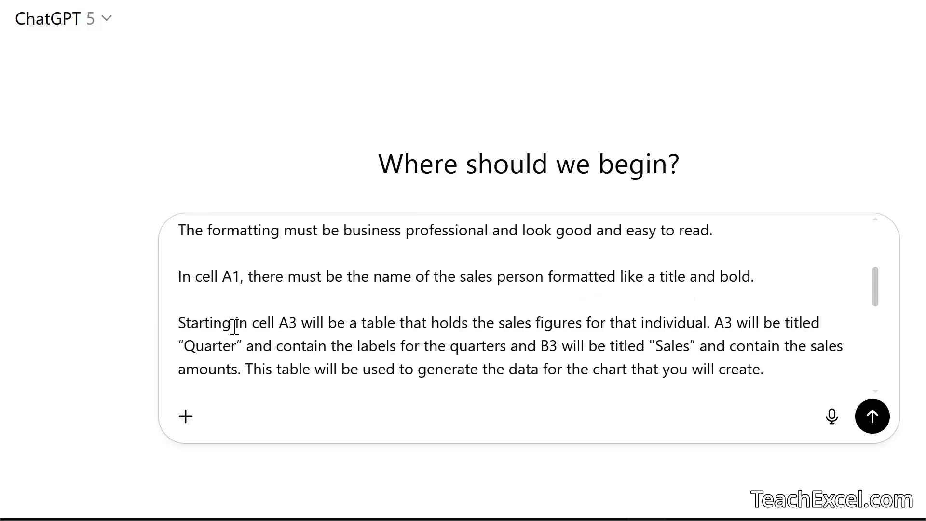
Add a new line '2.' beneath the prompt's first numbered instruction
{"action": "scroll", "coordinate": [234, 326], "scroll_direction": "up", "scroll_amount": 4}
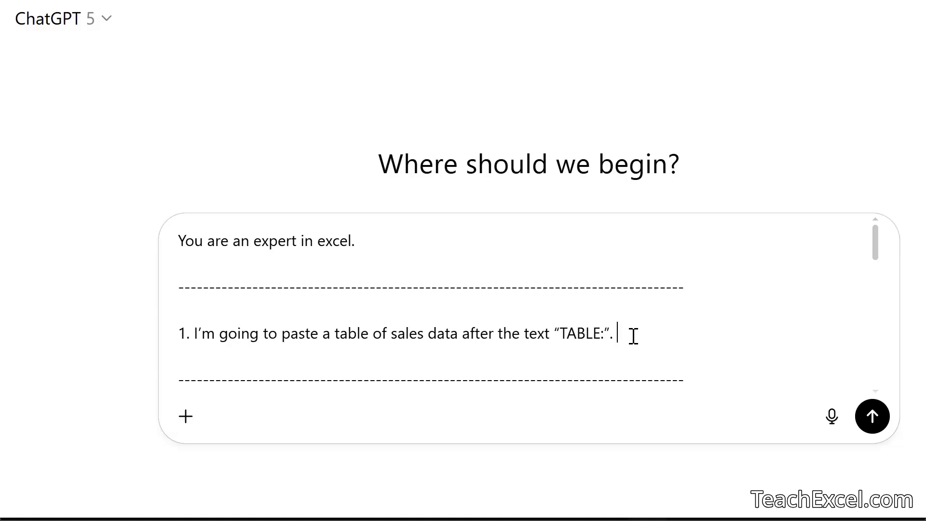
{"action": "key", "text": "Return"}
{"action": "type", "text": "2."}
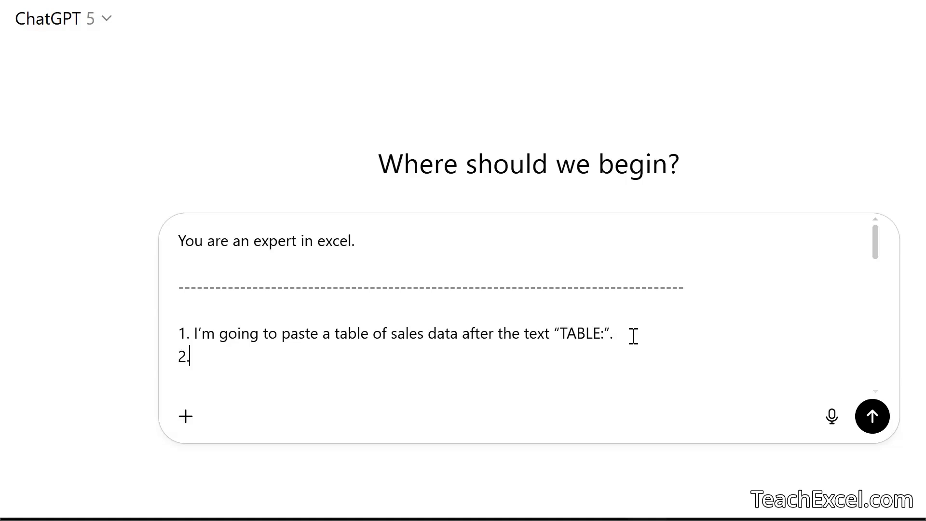